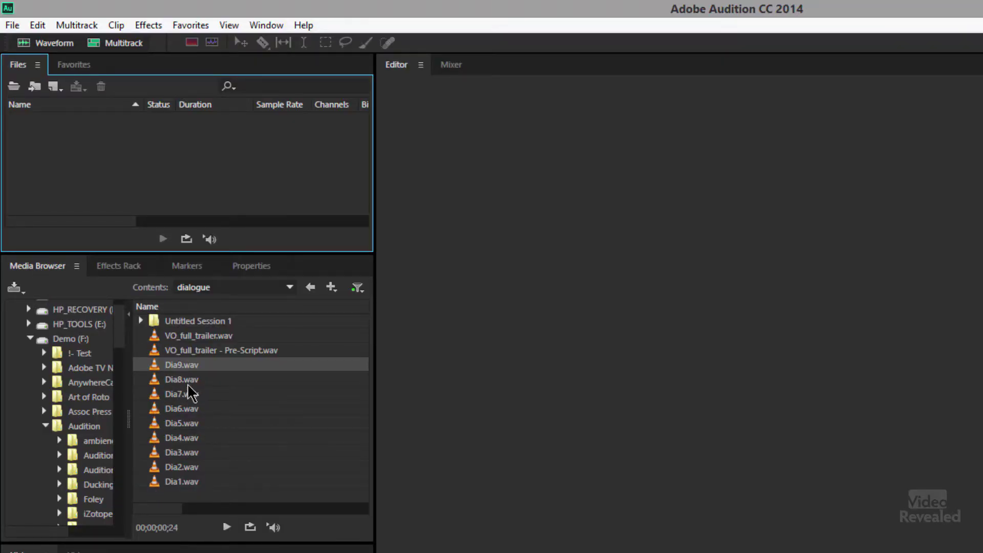
# - Preview Dia9.wav, then select Dia1–Dia9 and drag all nine clips into the Files panel
pyautogui.click(227, 528)
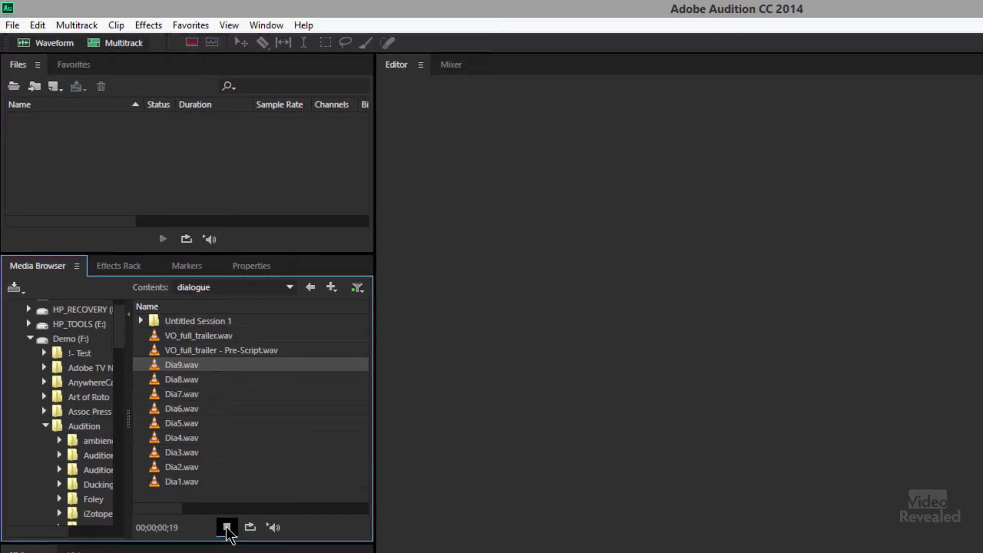
pyautogui.click(153, 368)
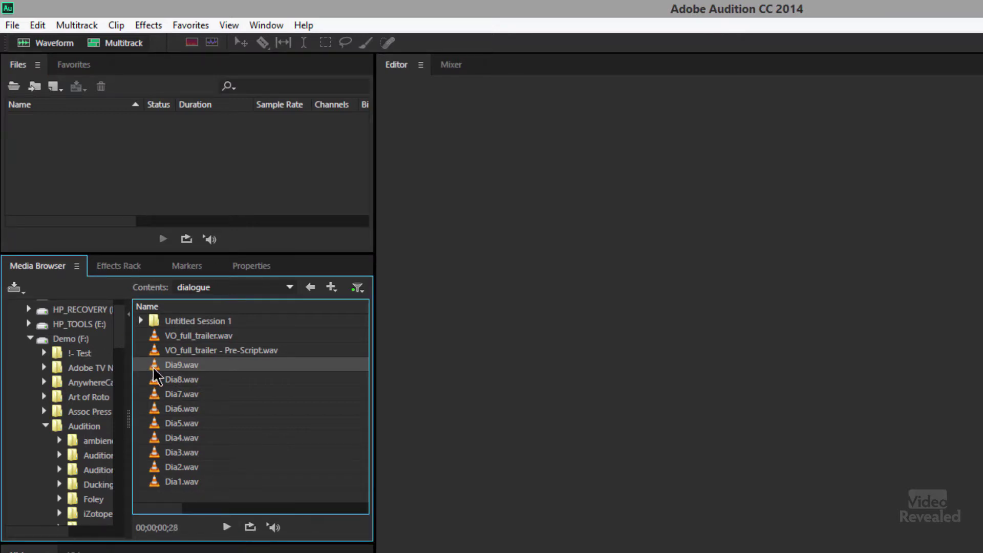
pyautogui.keyDown('shift'); pyautogui.click(171, 483); pyautogui.keyUp('shift')
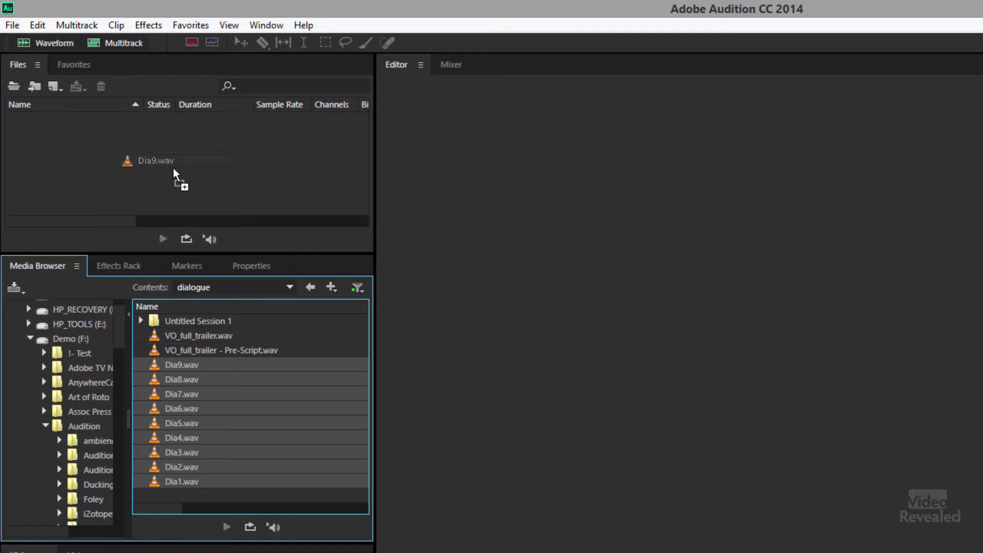
pyautogui.moveTo(173, 168); pyautogui.dragTo(172, 167)
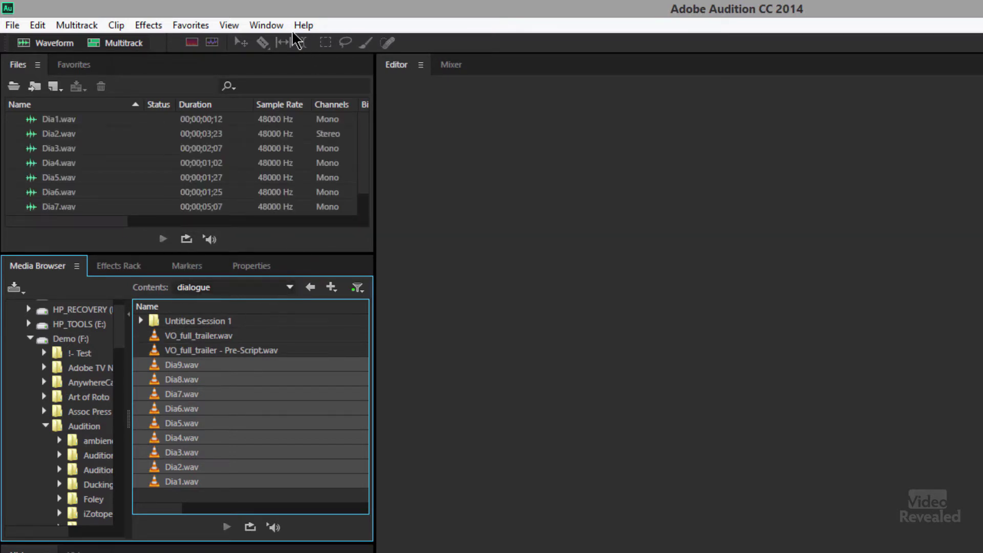
# - Show the Match Volume panel from the Window menu and resize panels until Dia8 and Dia9 are visible
pyautogui.click(267, 25)
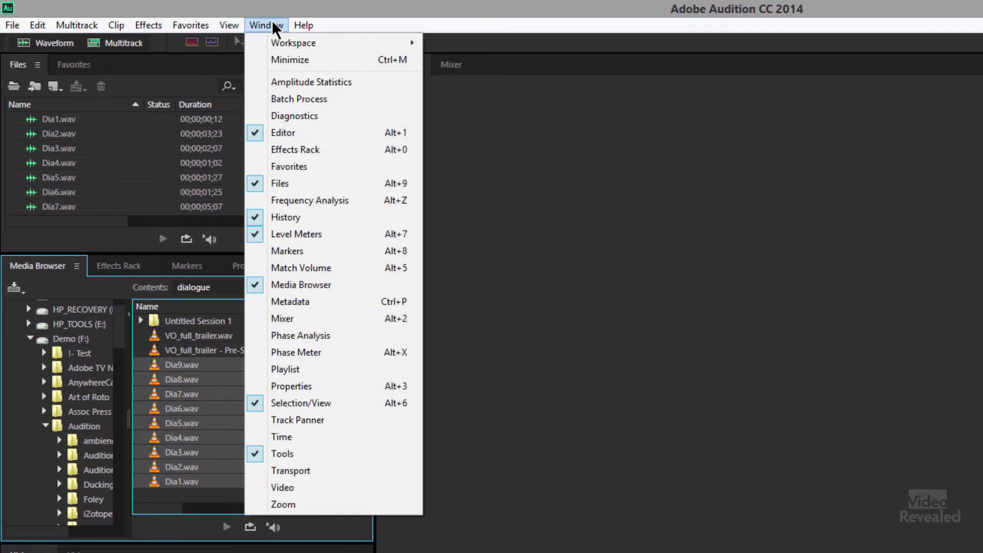
pyautogui.click(334, 269)
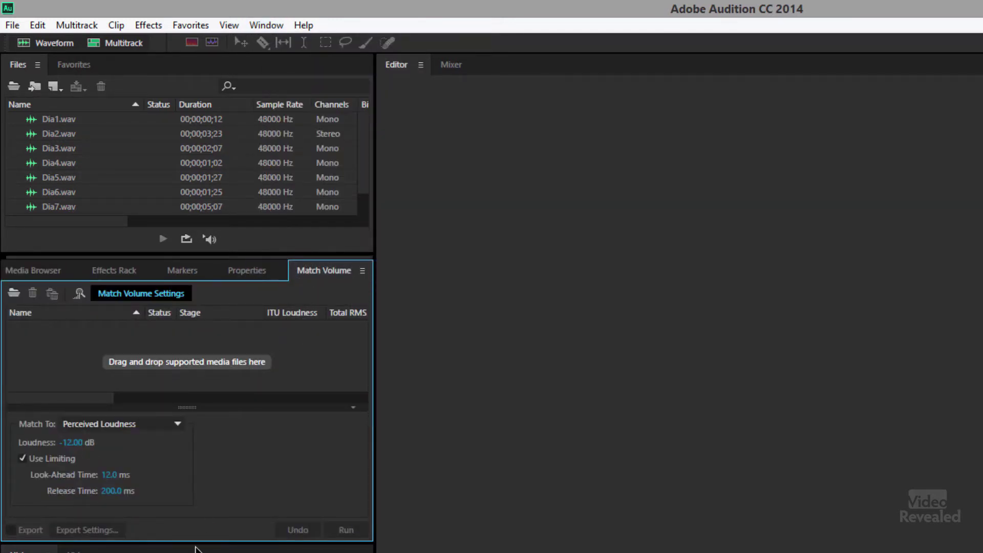
pyautogui.moveTo(197, 542); pyautogui.dragTo(197, 552)
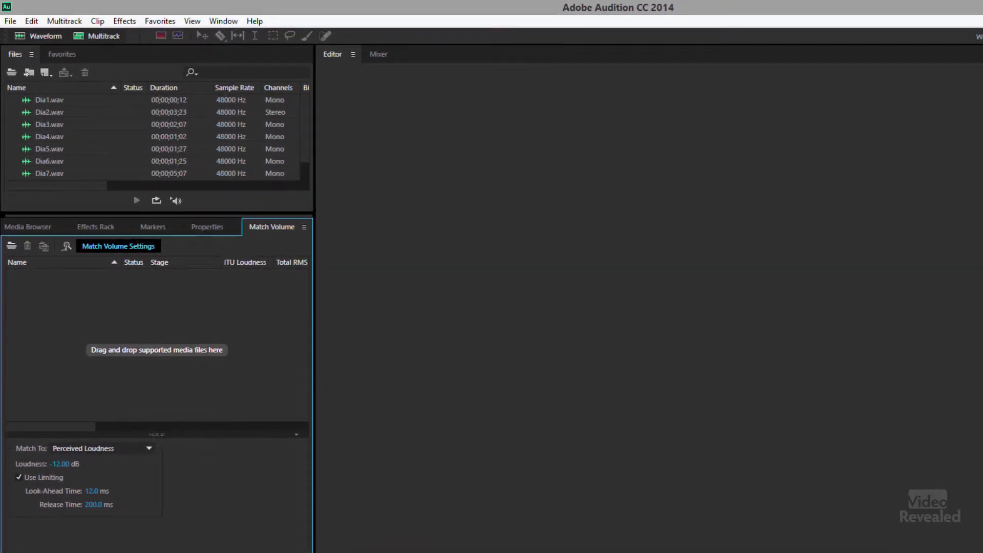
pyautogui.moveTo(155, 435); pyautogui.dragTo(149, 462)
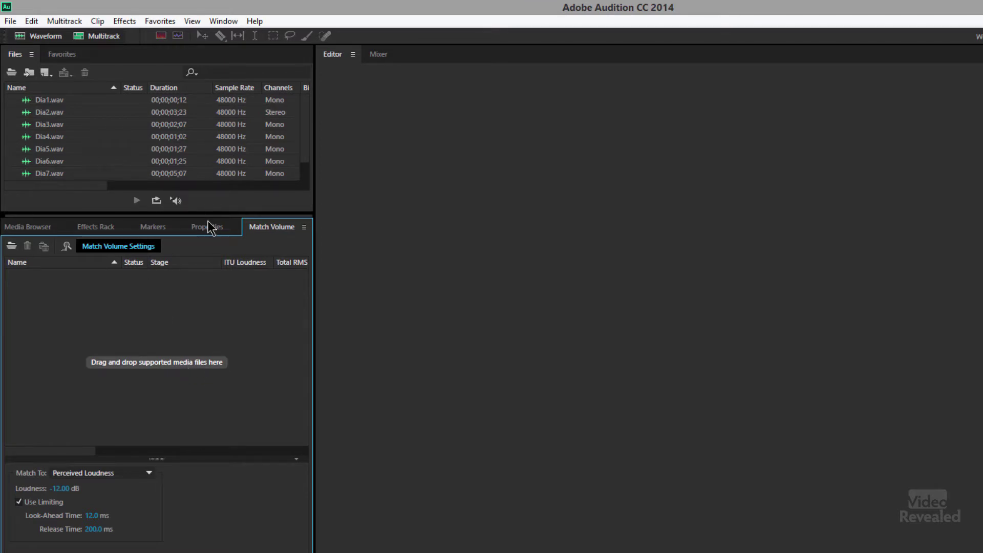
pyautogui.moveTo(207, 212); pyautogui.dragTo(192, 233)
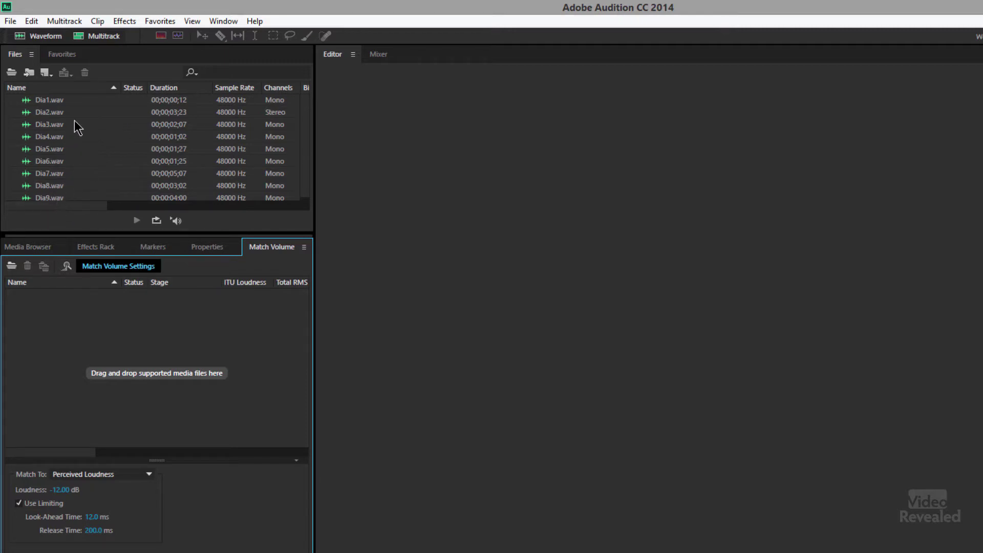
# - Select Dia1 through Dia8 in Files and drag them into the Match Volume list
pyautogui.moveTo(74, 100); pyautogui.dragTo(66, 127)
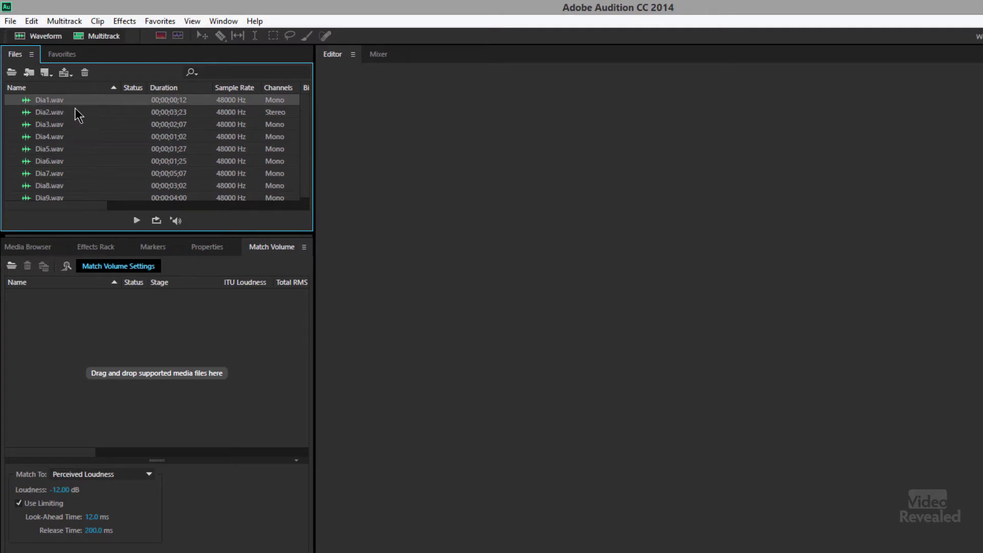
pyautogui.keyDown('shift'); pyautogui.click(72, 184); pyautogui.keyUp('shift')
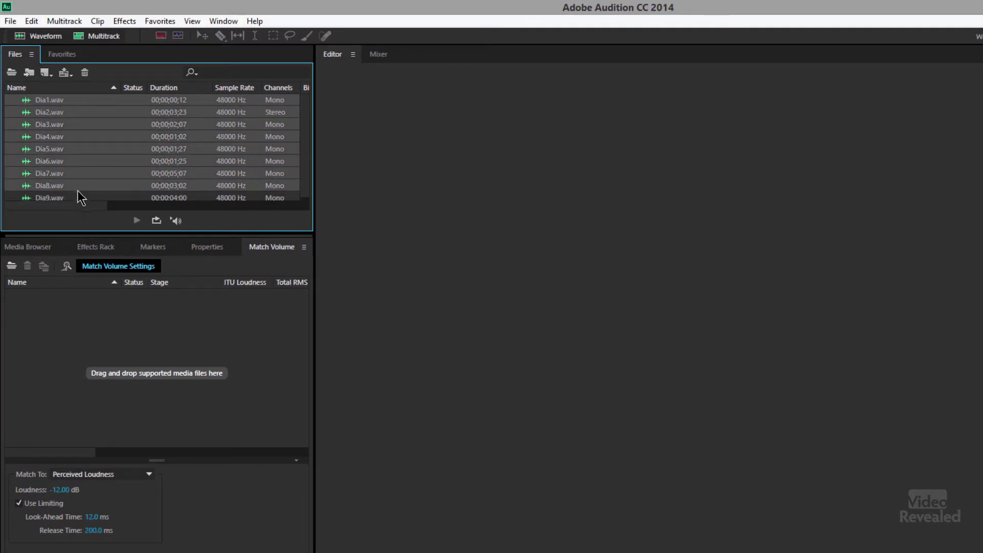
pyautogui.moveTo(78, 189); pyautogui.dragTo(106, 318)
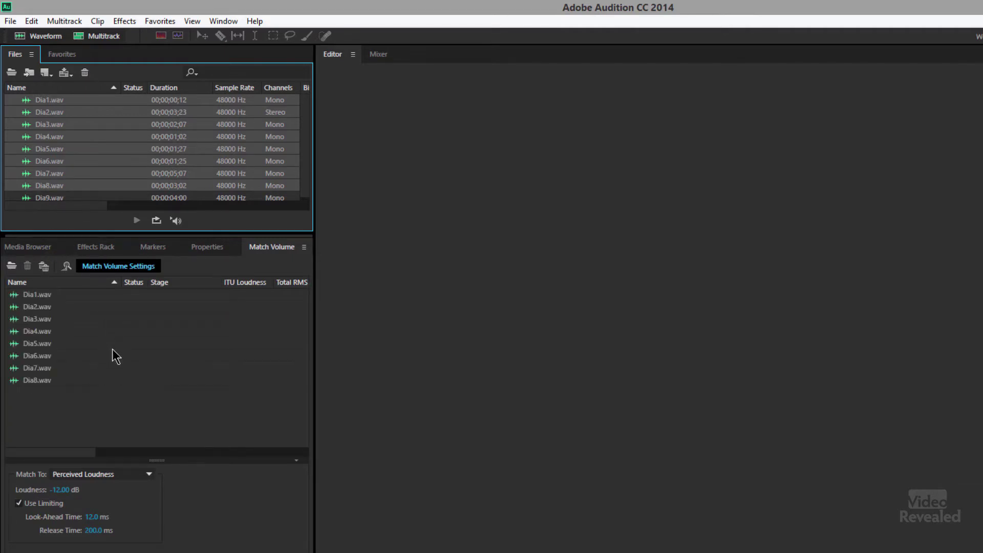
# - Set Match To: File (Total RMS) with Dia1.wav as the reference file
pyautogui.click(139, 474)
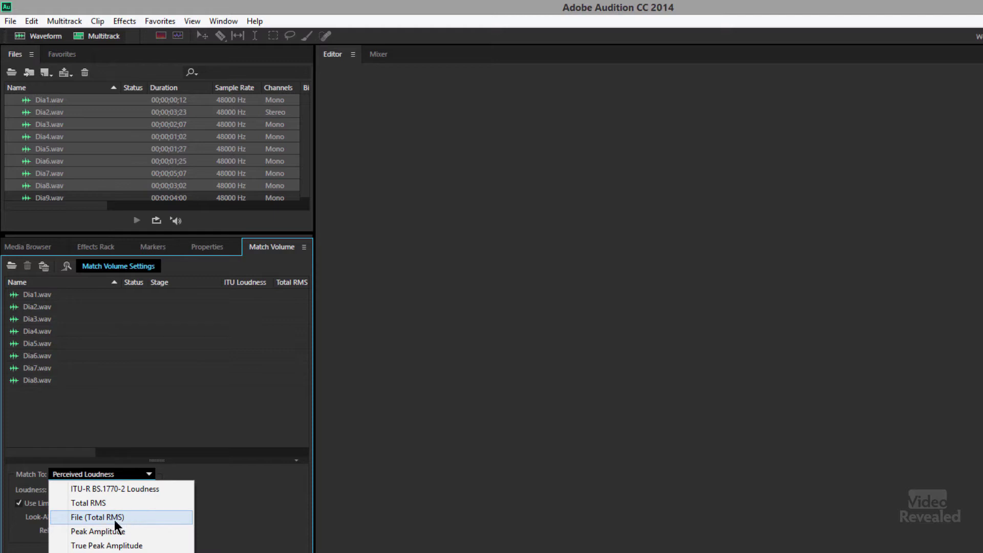
pyautogui.click(124, 518)
pyautogui.click(148, 489)
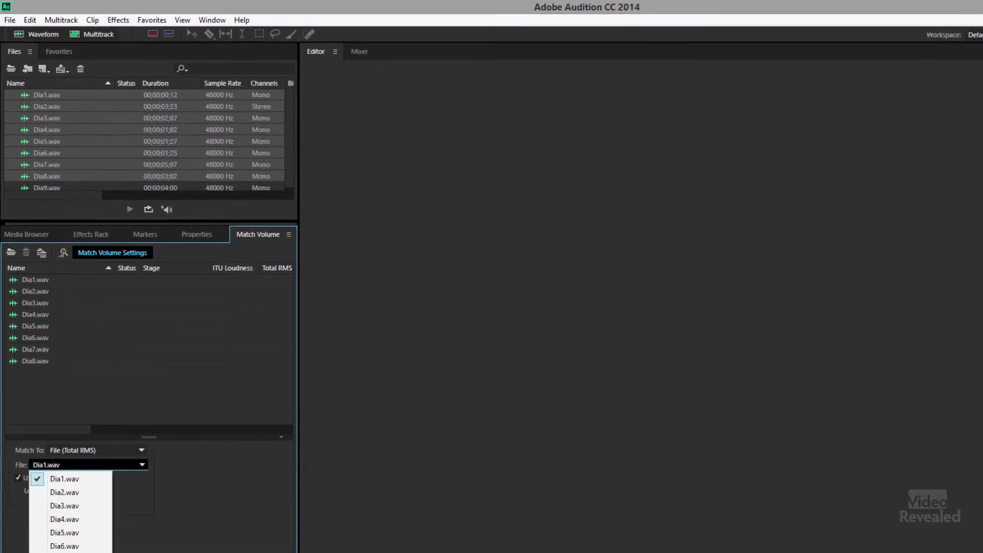
pyautogui.click(64, 479)
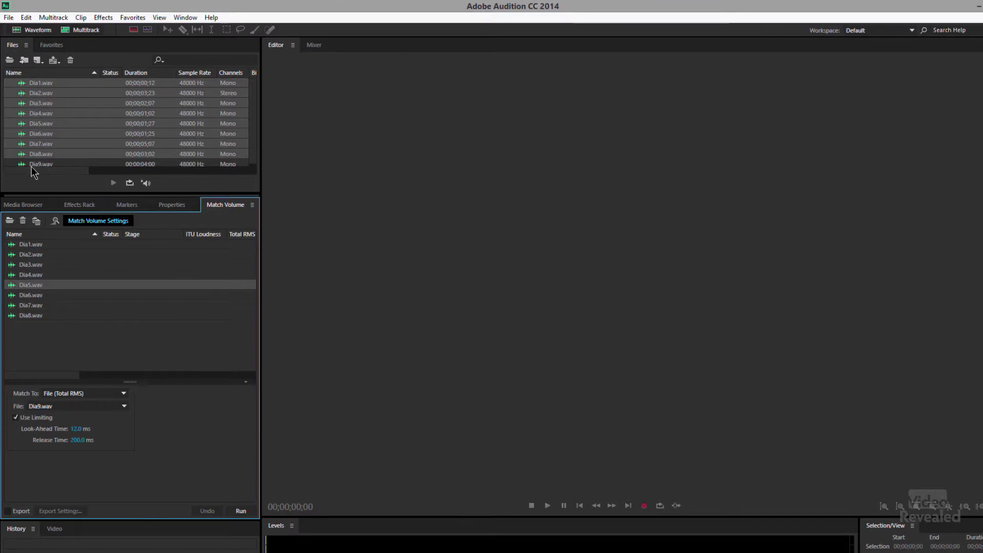
# - Drag Dia9.wav into the Match Volume list below Dia8.wav
pyautogui.moveTo(32, 167); pyautogui.dragTo(52, 343)
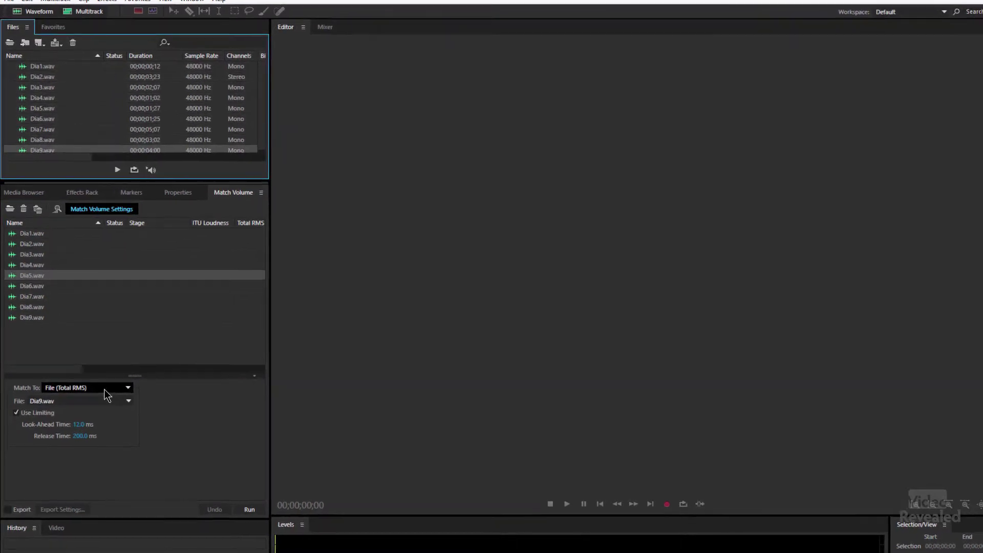
# - Try ITU-R Loudness, Total RMS, Peak Amplitude and Loudness as Match To targets, settling on Perceived Loudness
pyautogui.click(102, 393)
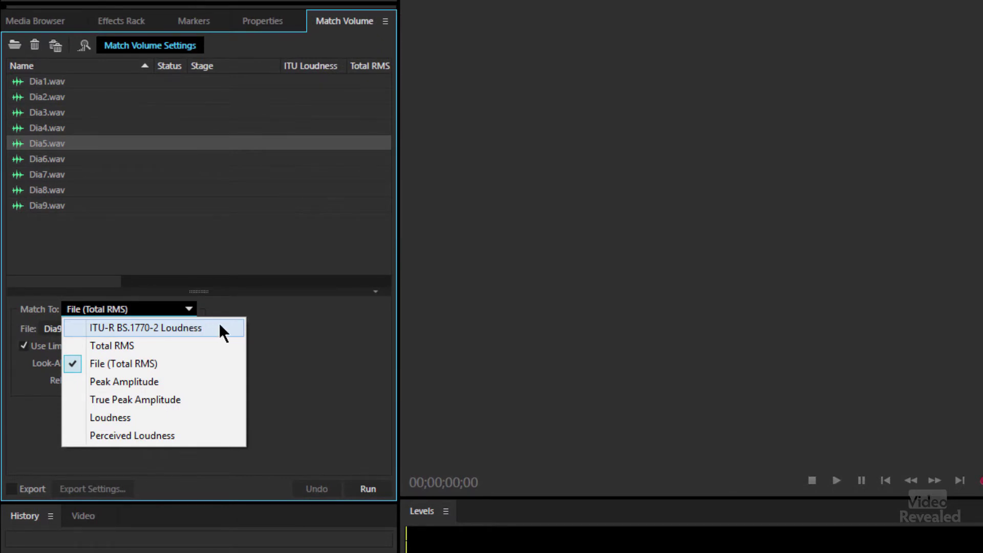
pyautogui.click(218, 328)
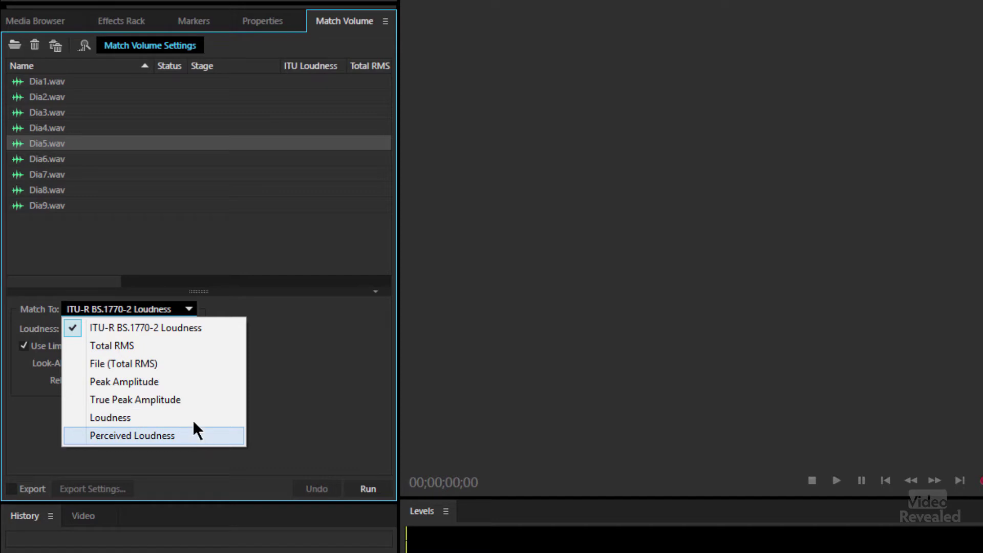
pyautogui.click(182, 347)
pyautogui.click(176, 313)
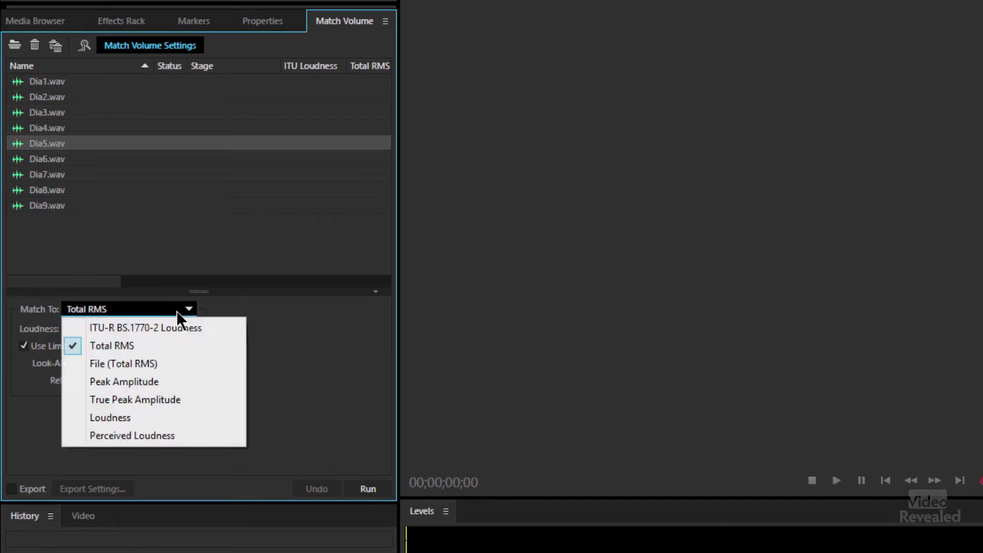
pyautogui.click(180, 381)
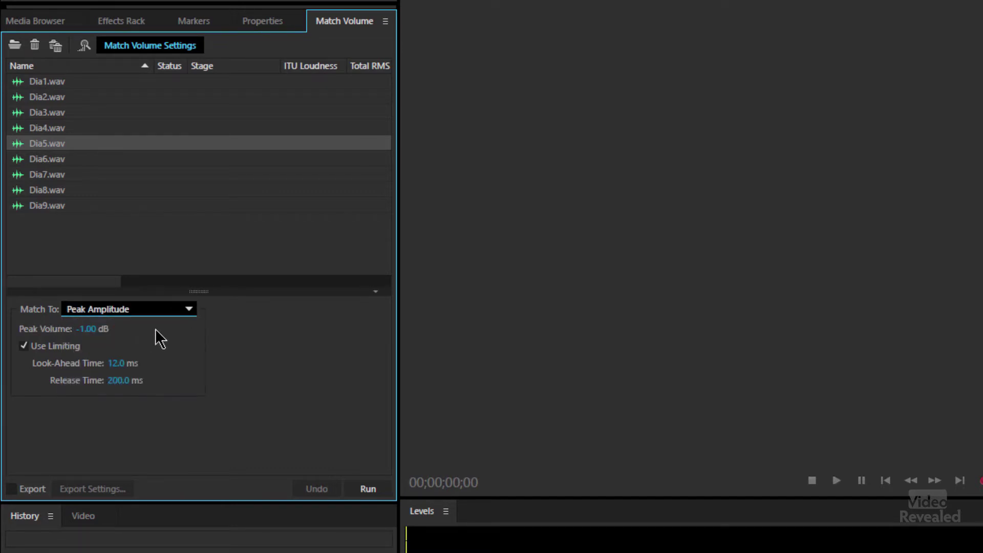
pyautogui.click(175, 313)
pyautogui.click(171, 419)
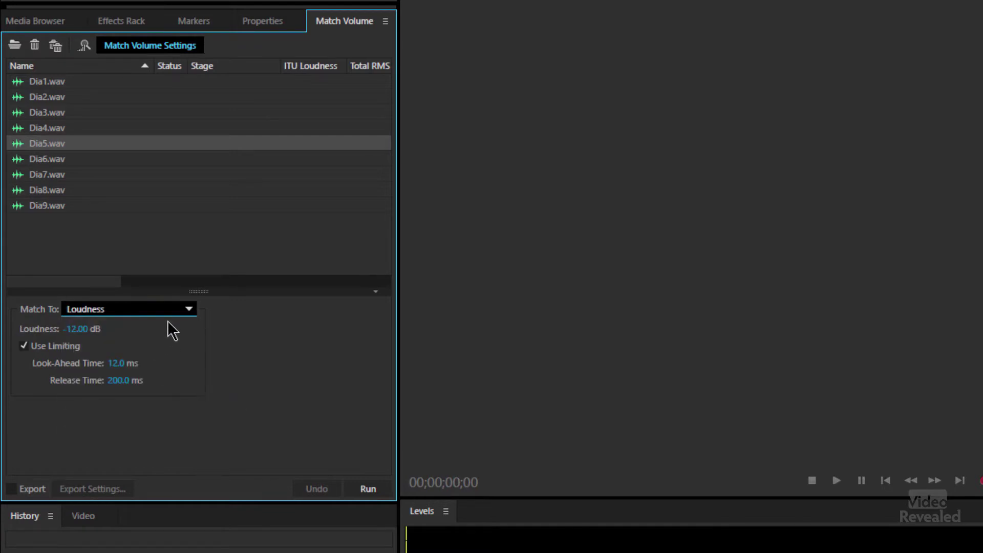
pyautogui.click(174, 313)
pyautogui.click(174, 430)
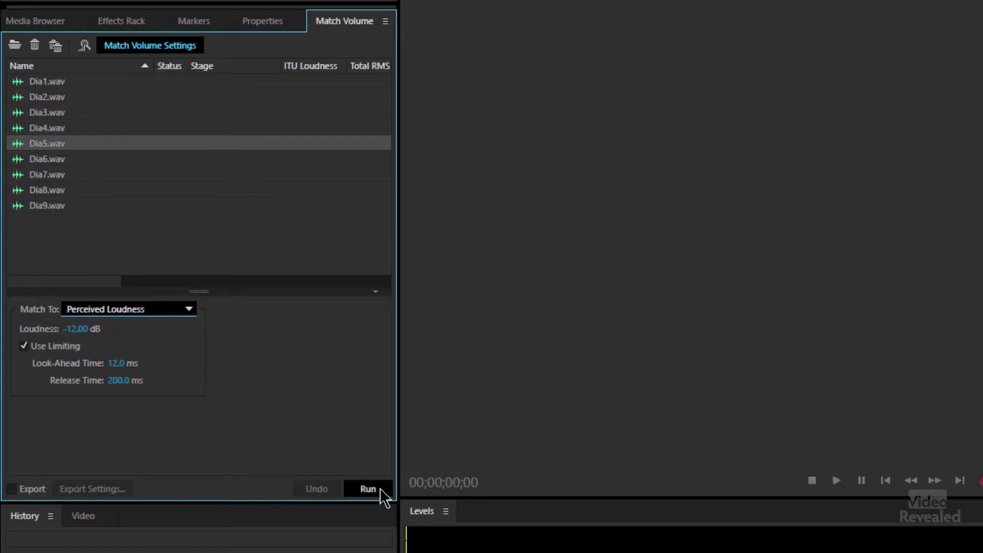
# - Run Match Volume on all nine clips and widen the panel briefly to view every result column
pyautogui.click(380, 489)
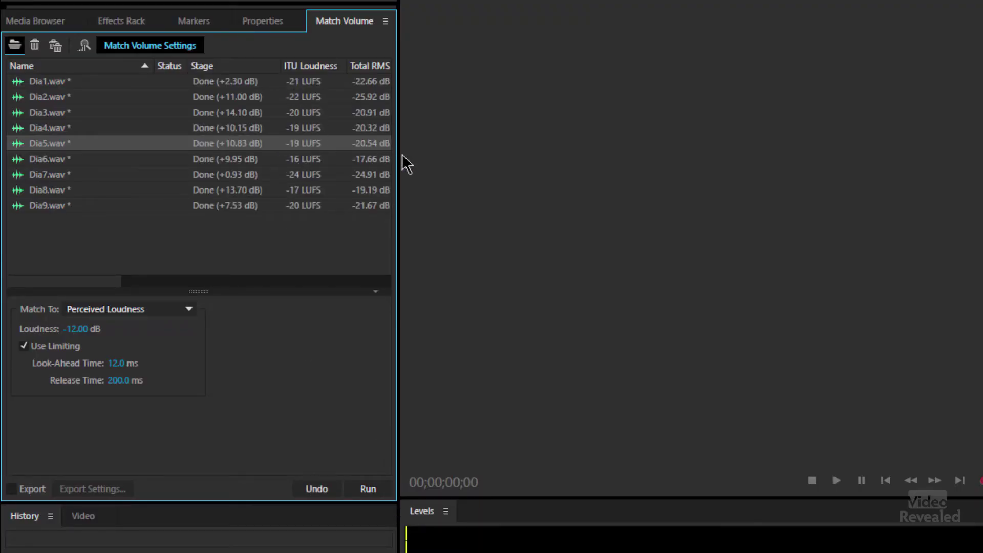
pyautogui.moveTo(442, 146); pyautogui.dragTo(883, 91)
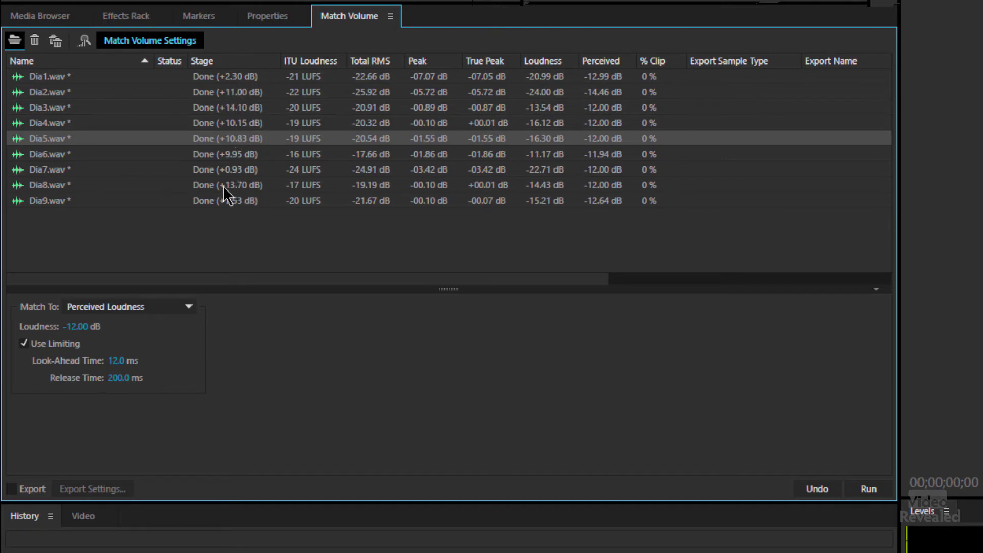
pyautogui.moveTo(868, 157); pyautogui.dragTo(445, 157)
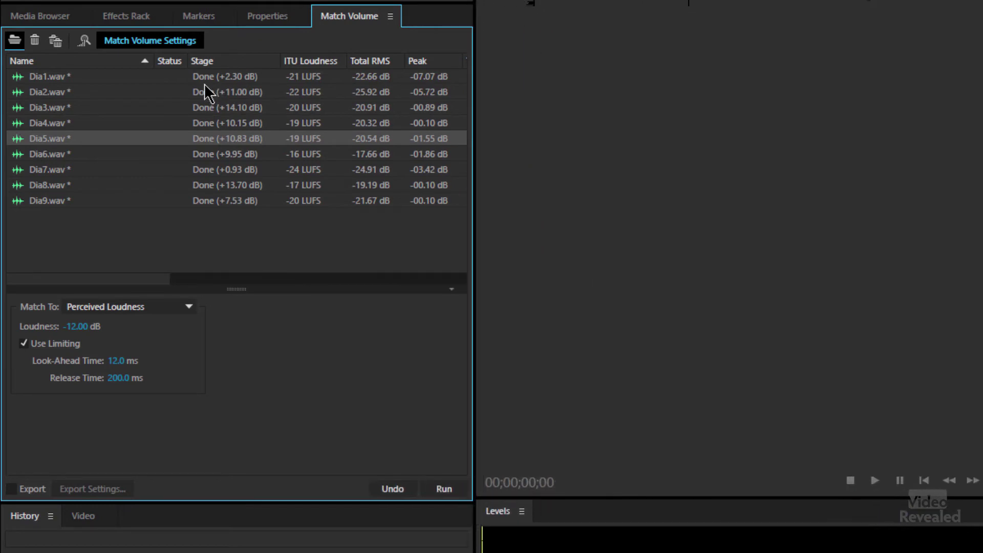
# - Open and play Dia1.wav, undoing and redoing the match to compare levels
pyautogui.doubleClick(47, 78)
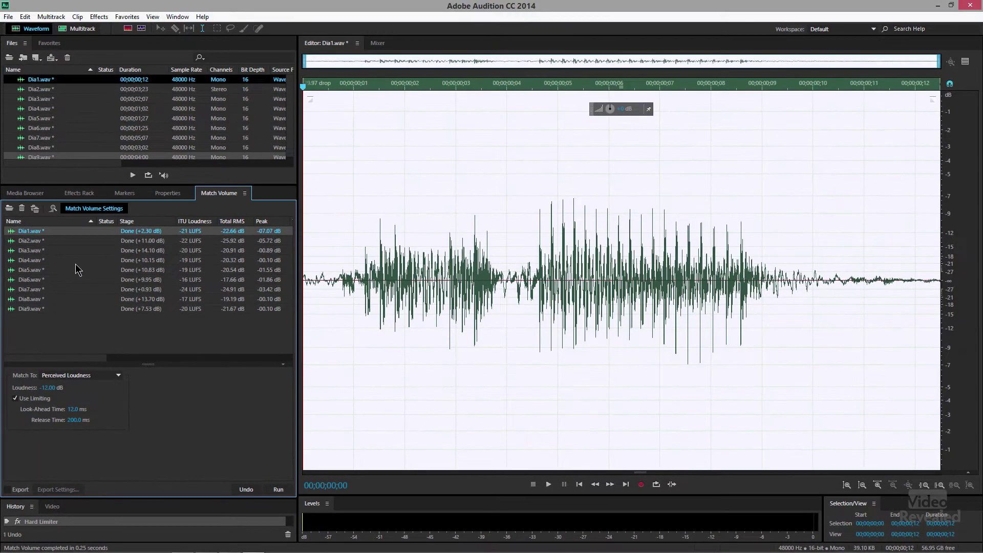
pyautogui.press('space')
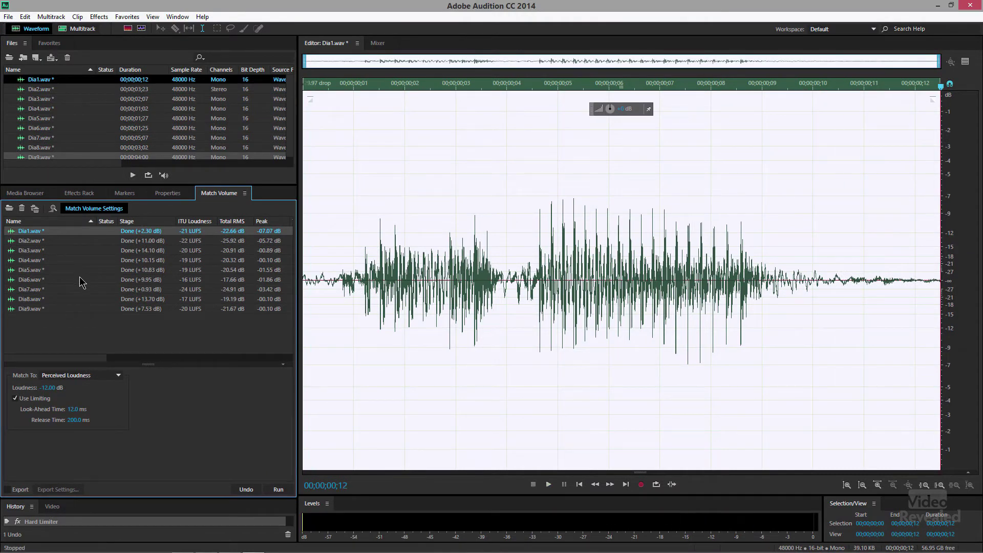
pyautogui.hotkey('ctrl', 'z')
pyautogui.hotkey('ctrl', 'shift', 'z')
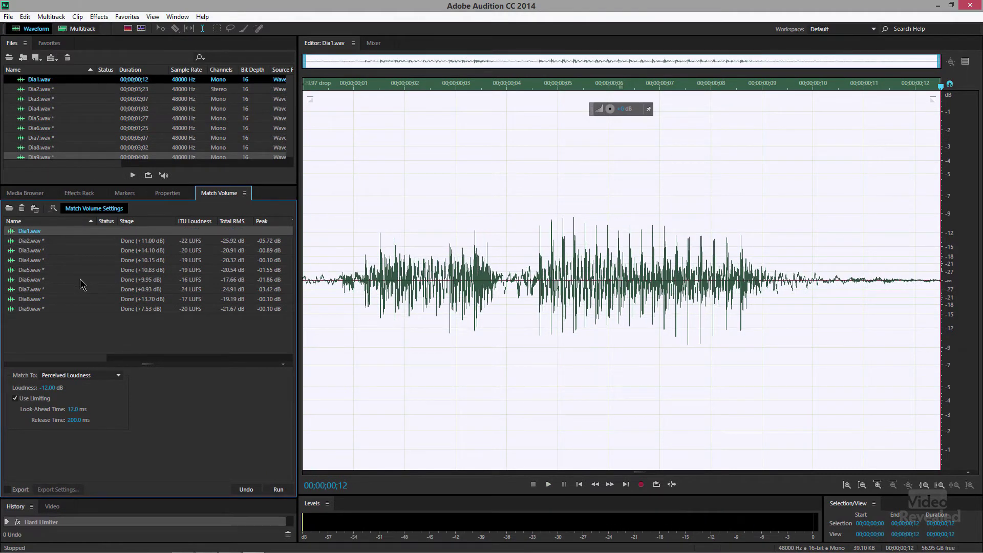
# - Open and play Dia2.wav, then undo and restore its matching for comparison
pyautogui.doubleClick(31, 243)
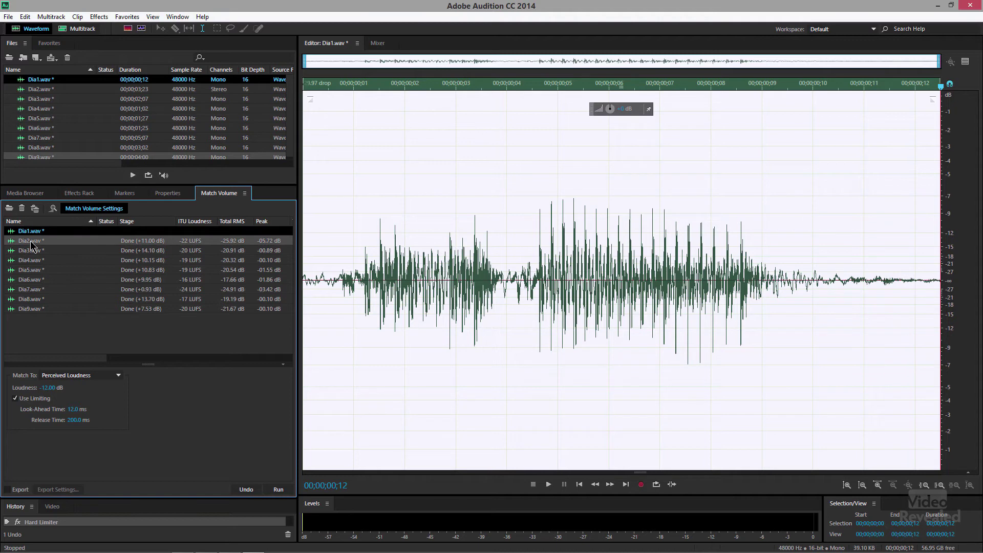
pyautogui.press('space')
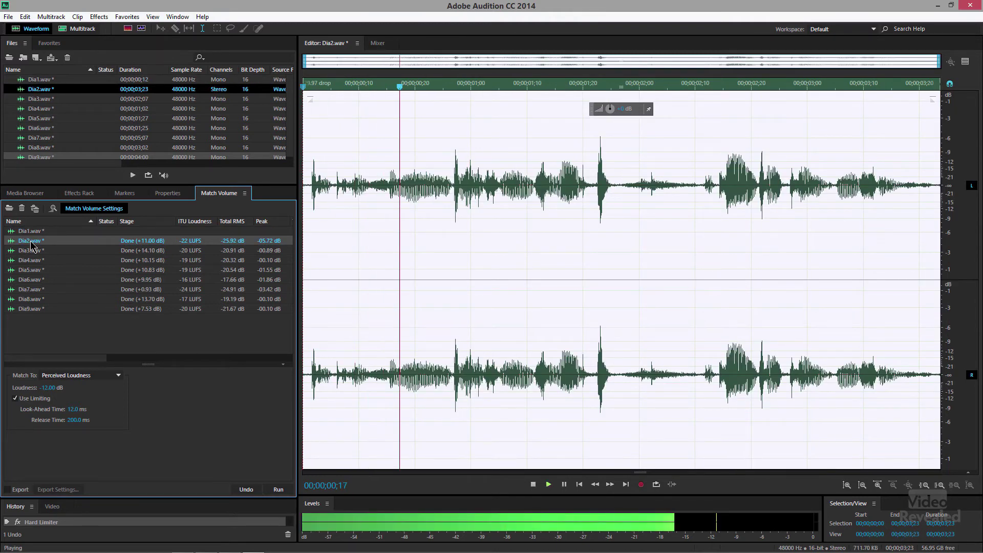
pyautogui.press('space')
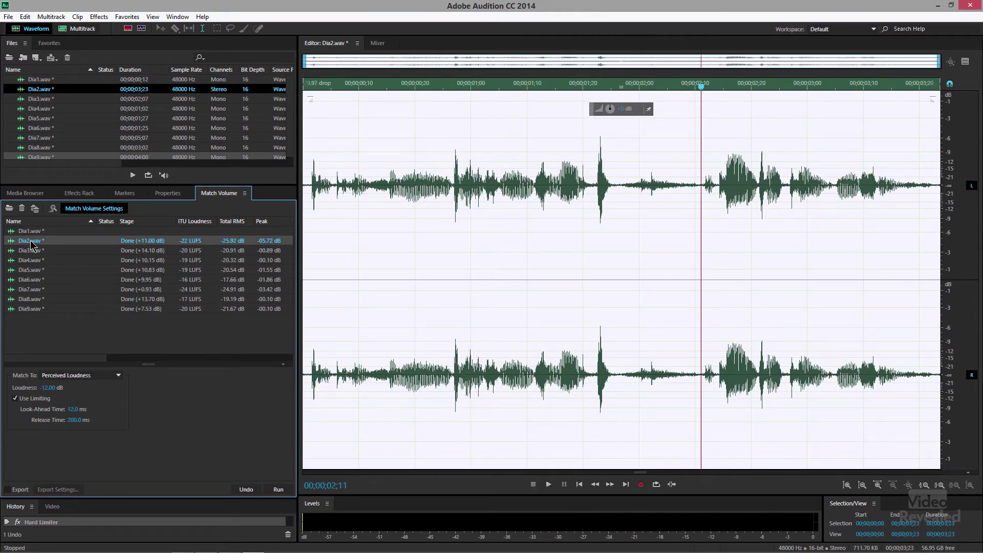
pyautogui.hotkey('ctrl', 'z')
pyautogui.hotkey('ctrl', 'shift', 'z')
# - Play Dia4.wav and Dia5.wav, leaving Dia5.wav with its matching undone
pyautogui.doubleClick(28, 263)
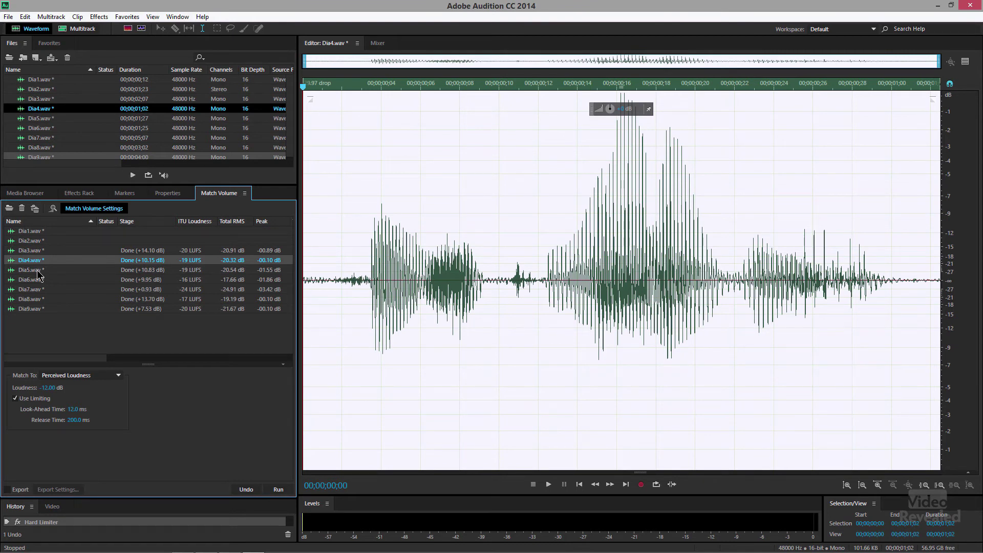
pyautogui.press('space')
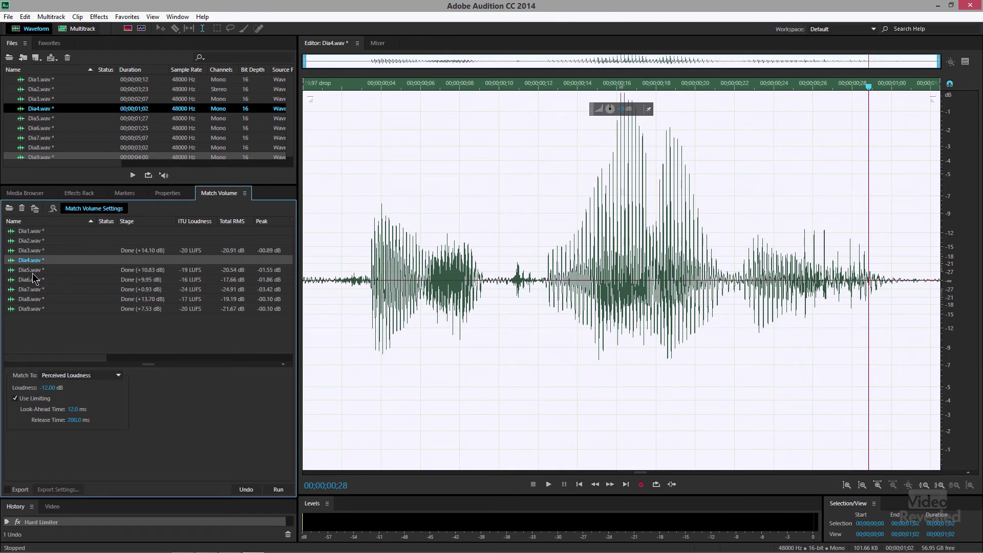
pyautogui.doubleClick(31, 272)
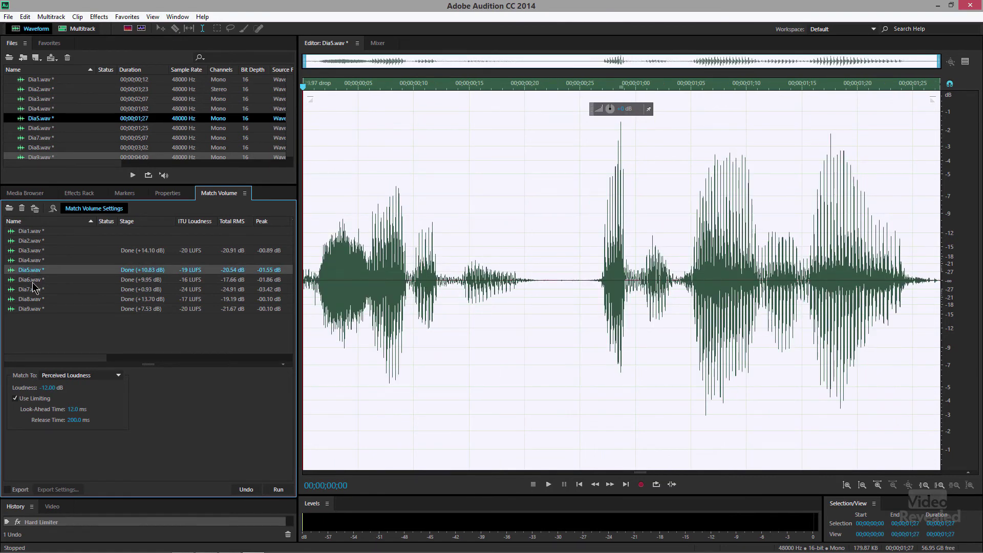
pyautogui.press('space')
pyautogui.press('space')
pyautogui.hotkey('ctrl', 'z')
pyautogui.hotkey('ctrl', 'z')
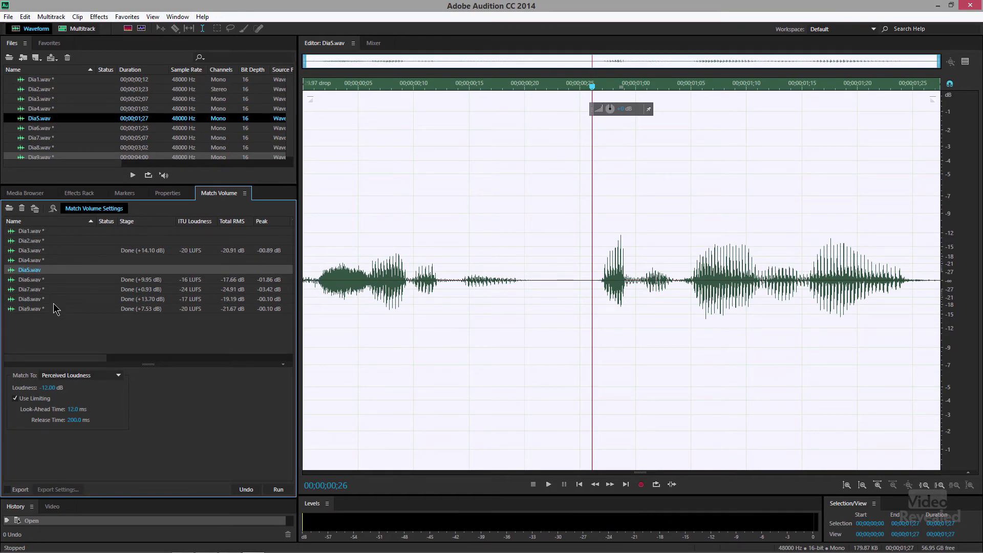